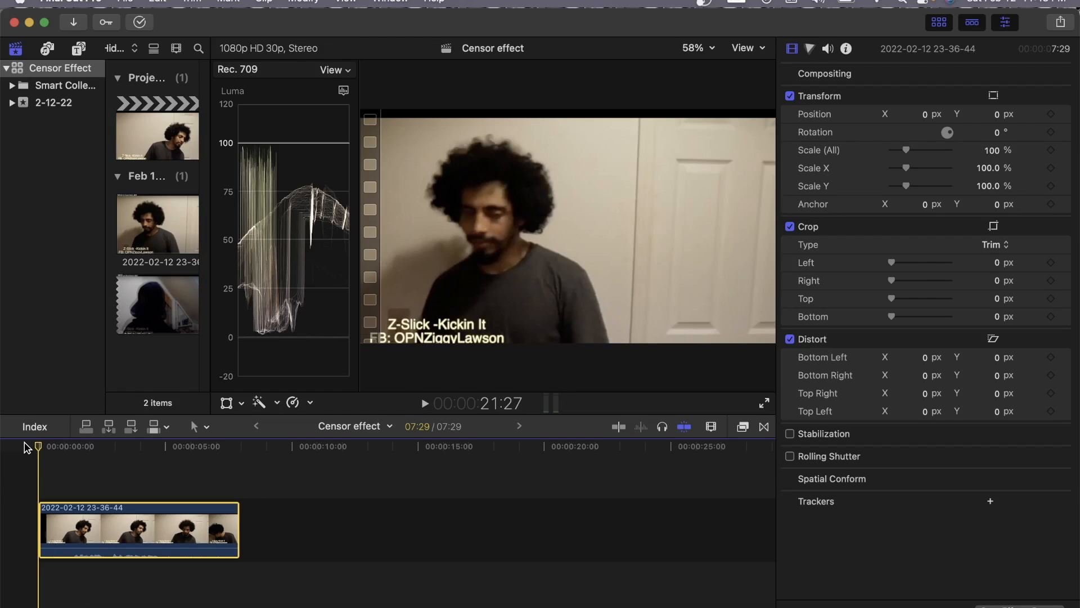
Step: Play through the timeline clip to watch how the face moves, and return the playhead to the clip's start
key("space")
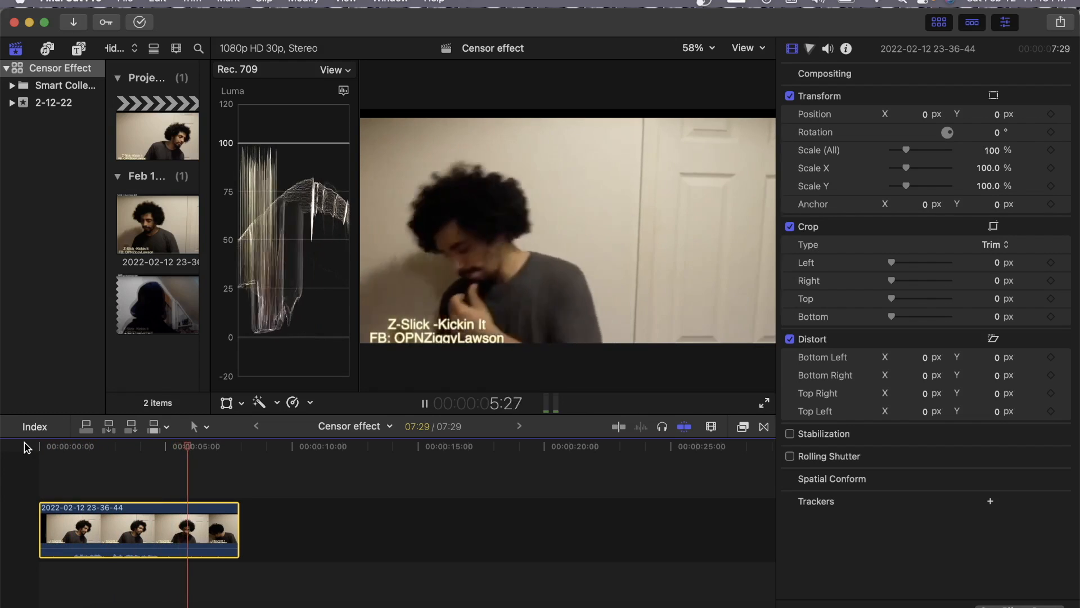
key("space")
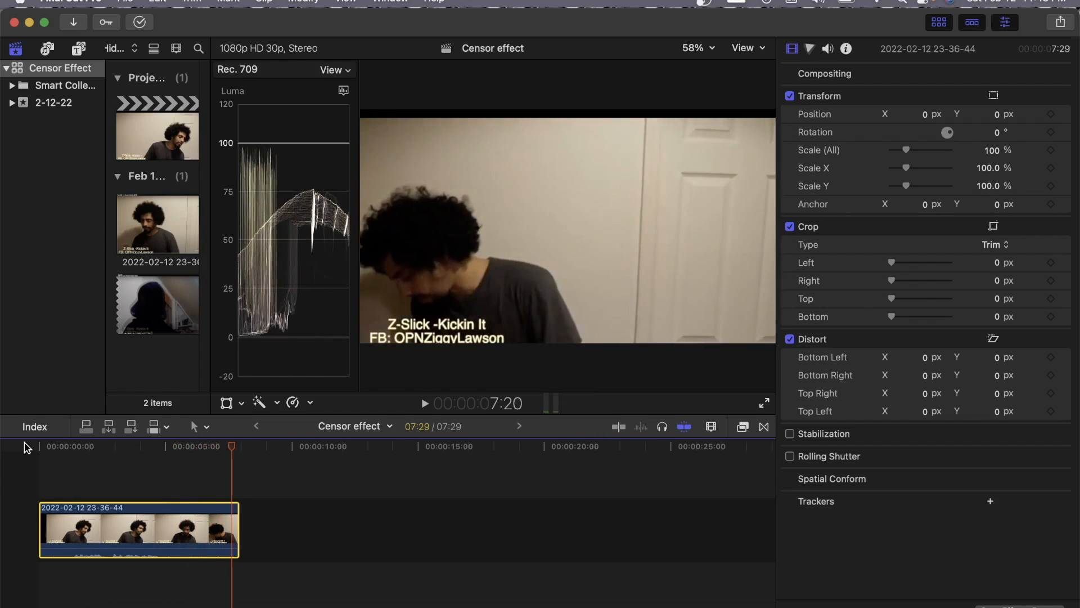
left_click_drag(233, 449, 3, 457)
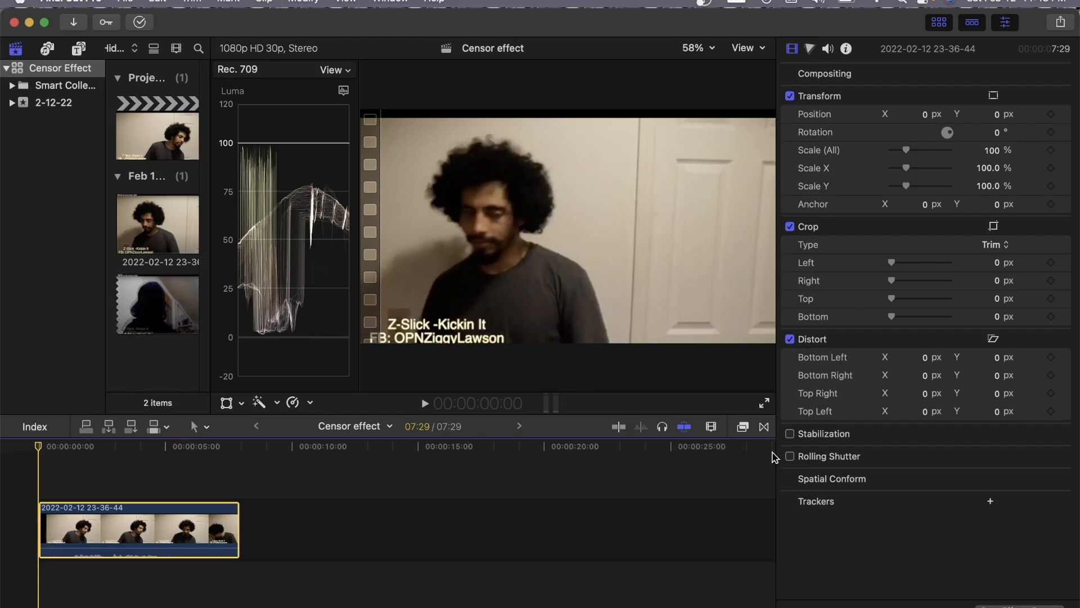
Step: Search the effects browser for "cen" and apply the Censor effect to the timeline clip
left_click(743, 427)
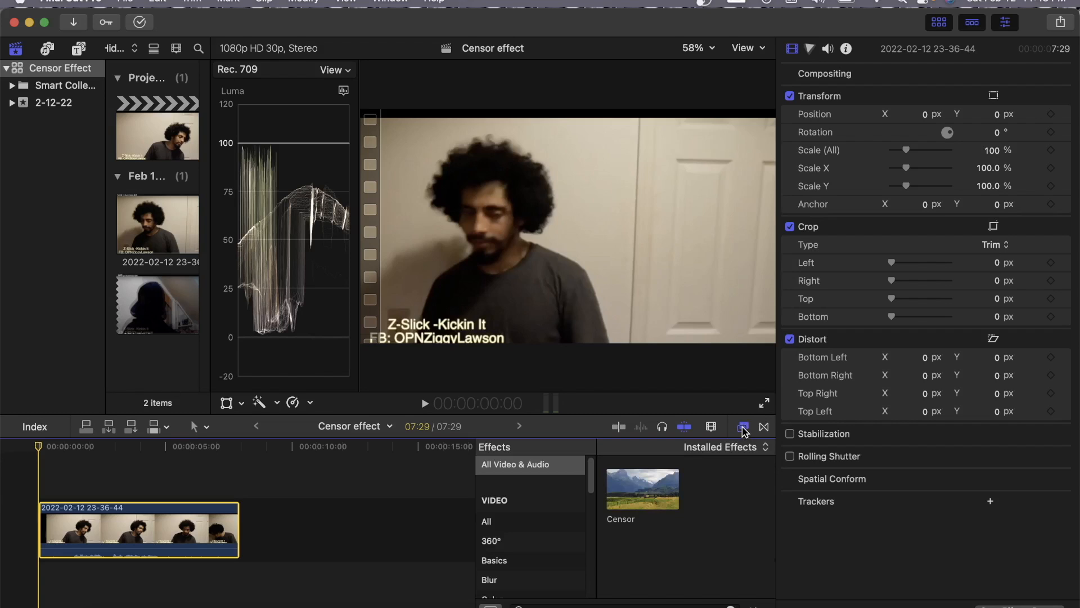
left_click(594, 605)
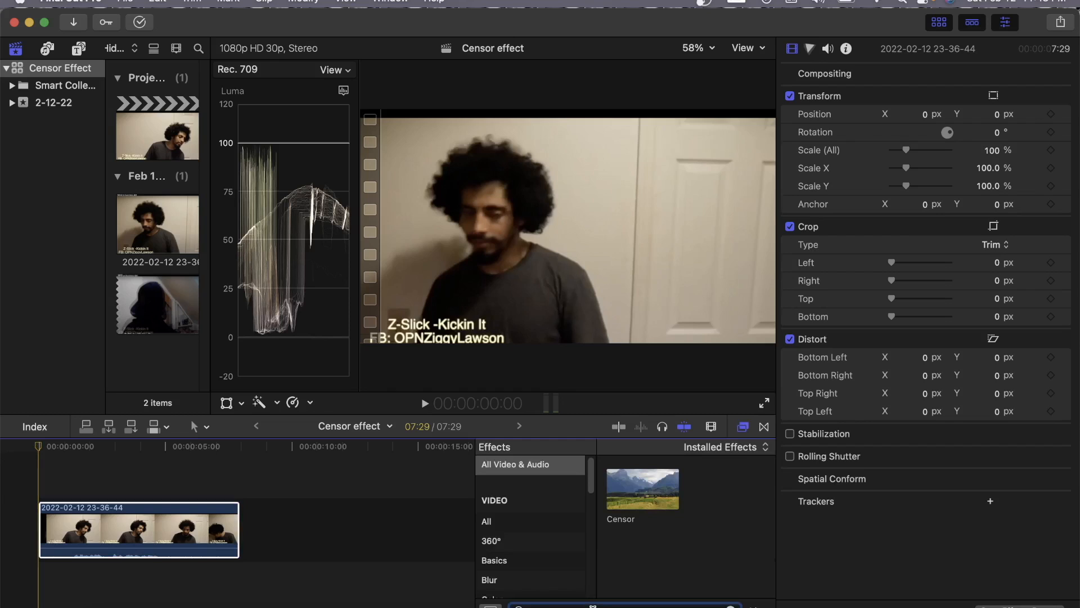
key("BackSpace")
key("BackSpace")
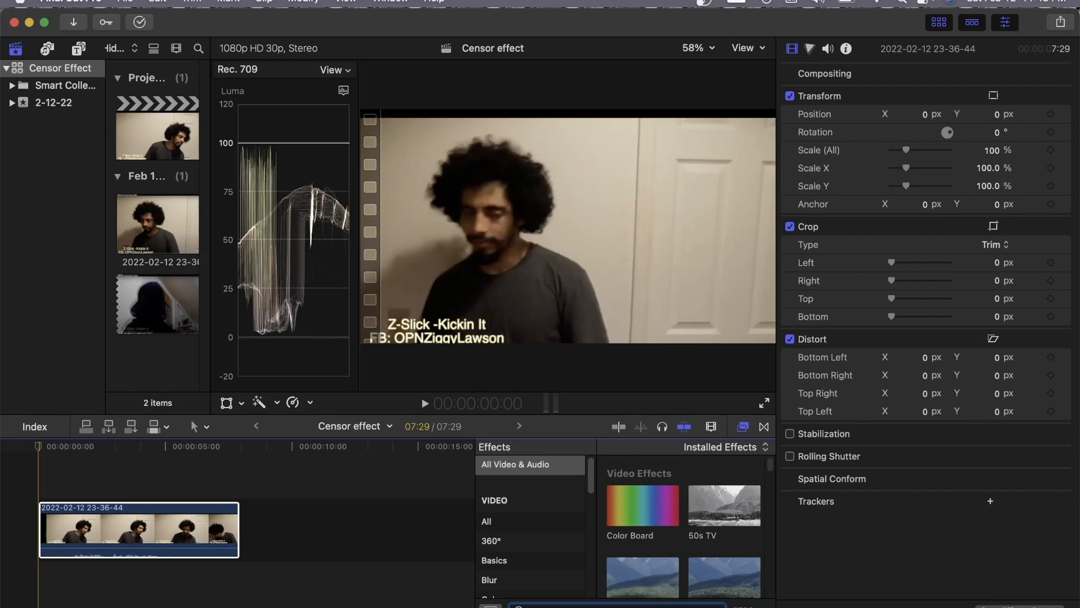
type("cen")
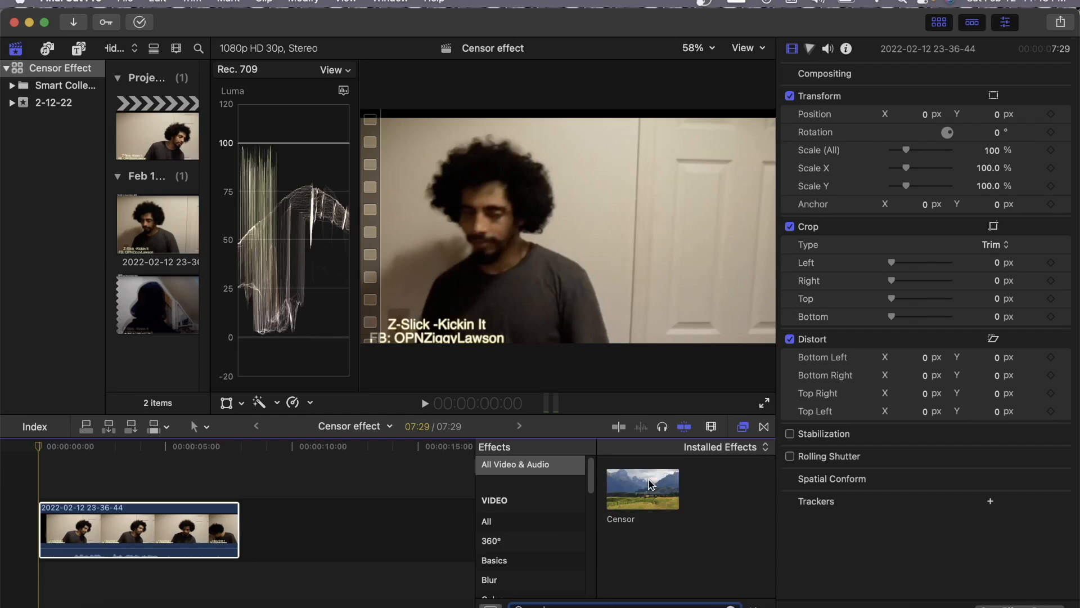
left_click(645, 493)
left_click_drag(643, 493, 129, 533)
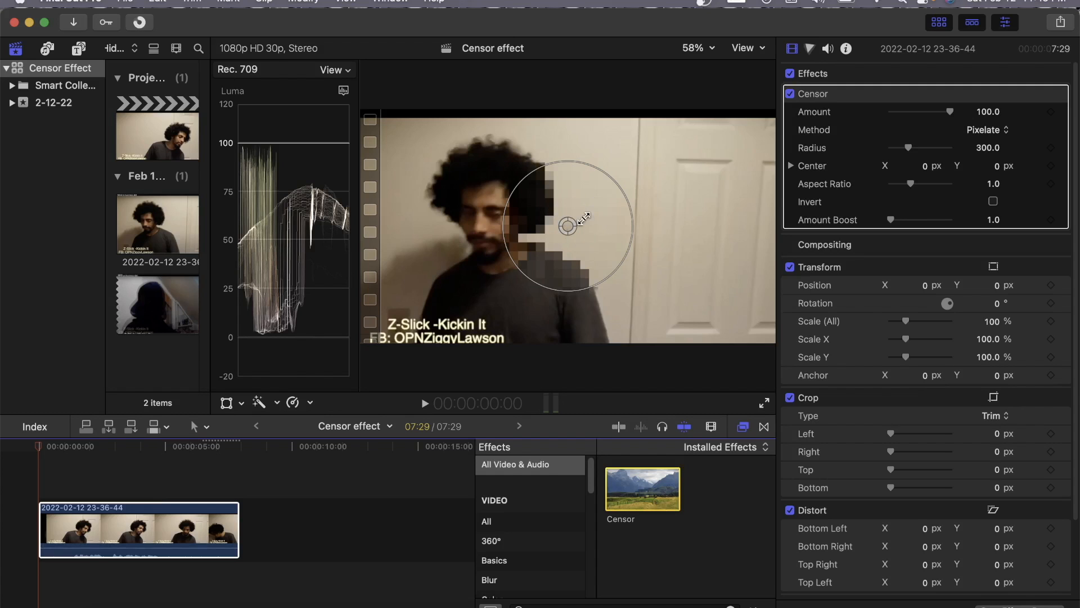
Step: Position the censor circle over the man's face at about X -0.33, Y 0.01 px and reduce its radius to about 188.4
left_click_drag(569, 226, 508, 230)
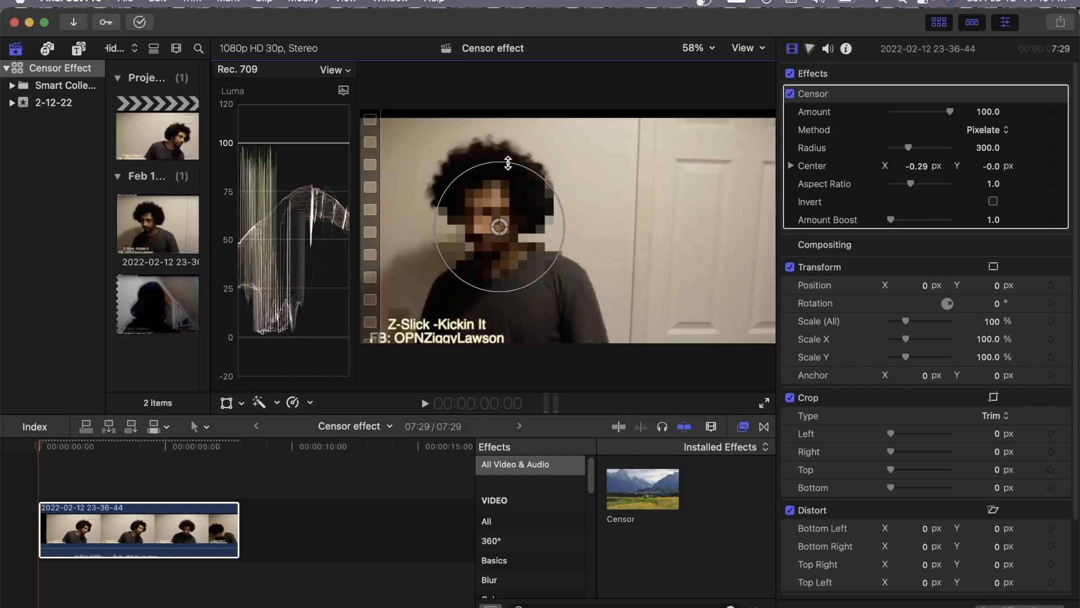
left_click_drag(508, 165, 501, 186)
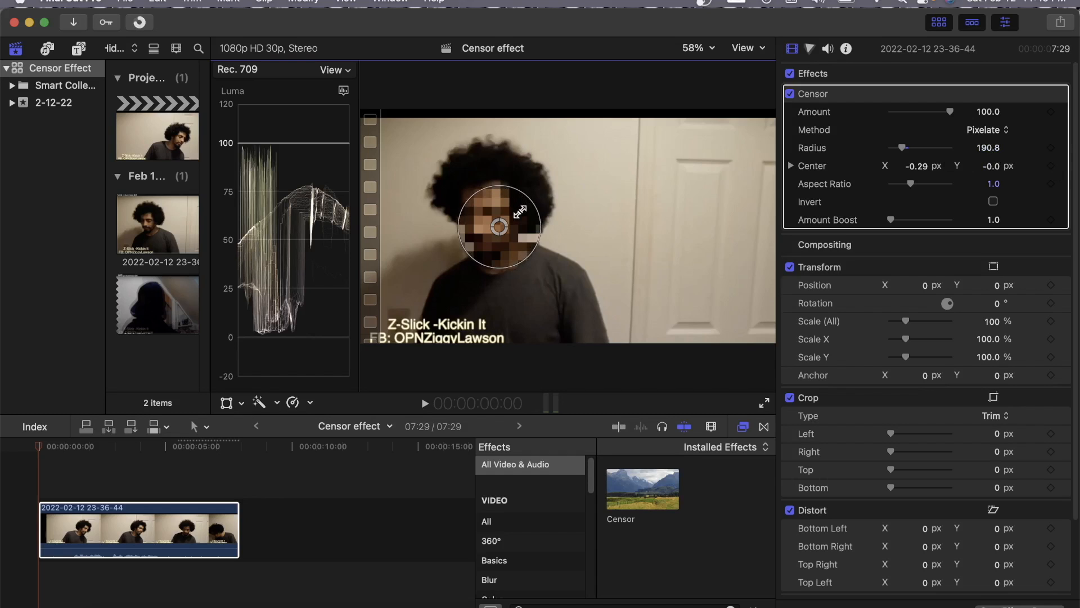
left_click_drag(520, 211, 516, 190)
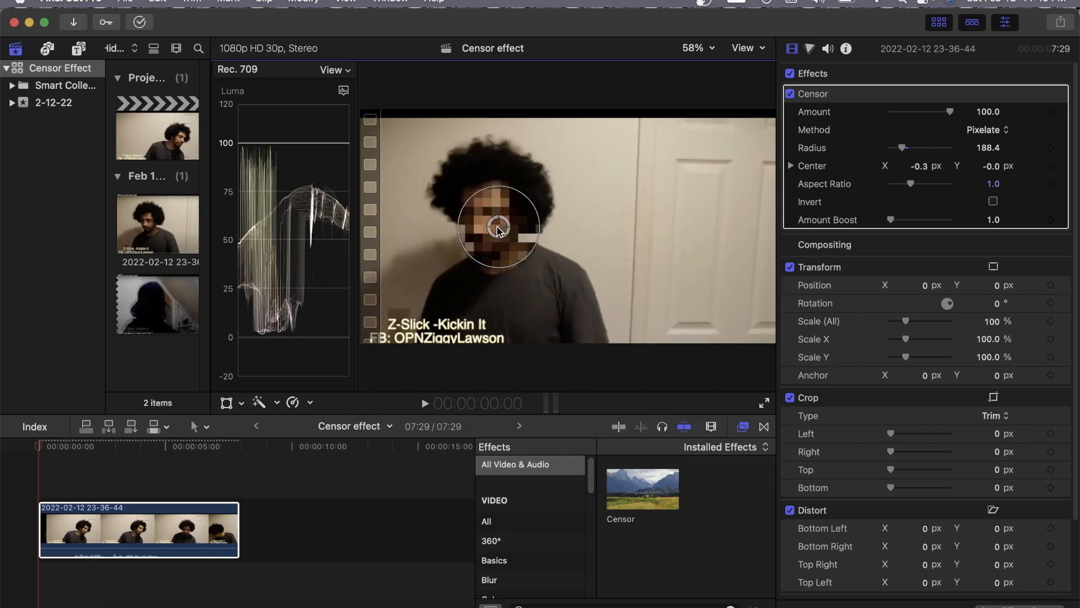
left_click_drag(498, 228, 492, 224)
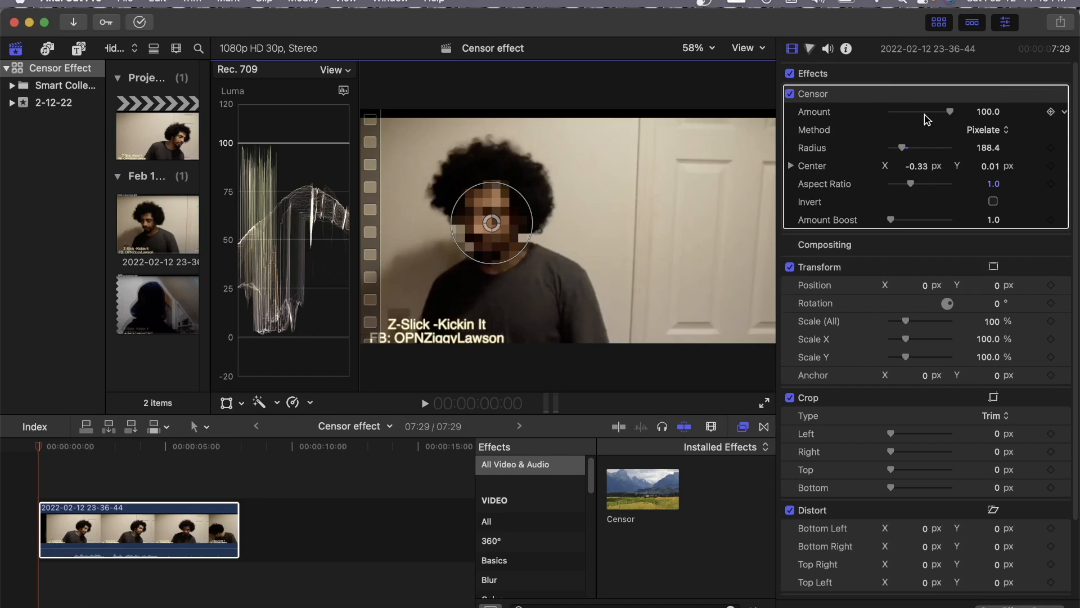
Step: Try the Censor amount and the Blur, Darken and Rectangle methods on the face, and return to Pixelate at amount 100
left_click_drag(953, 116, 974, 124)
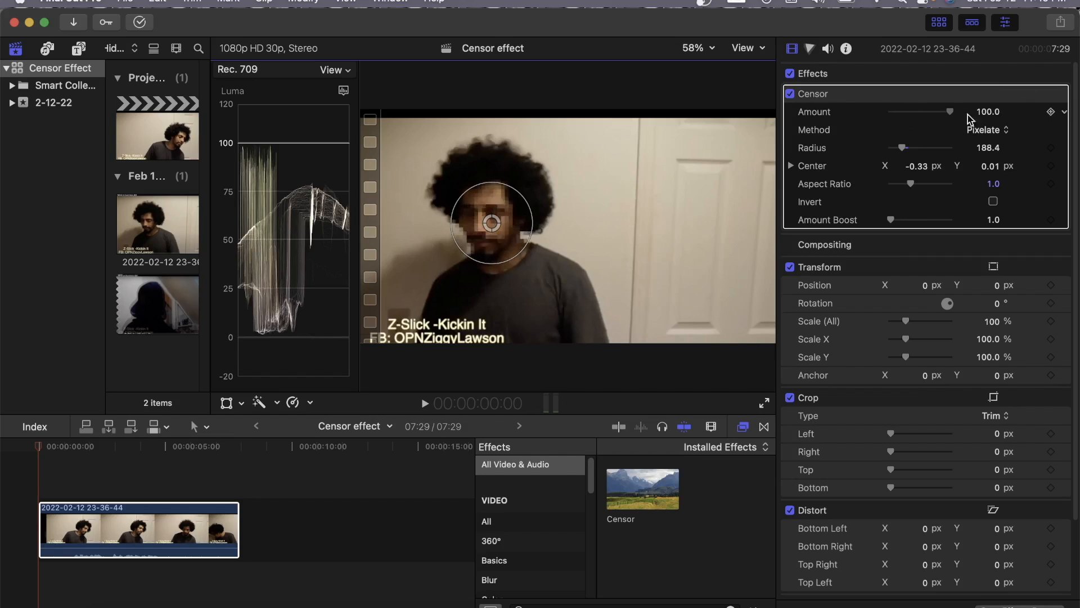
left_click(1010, 134)
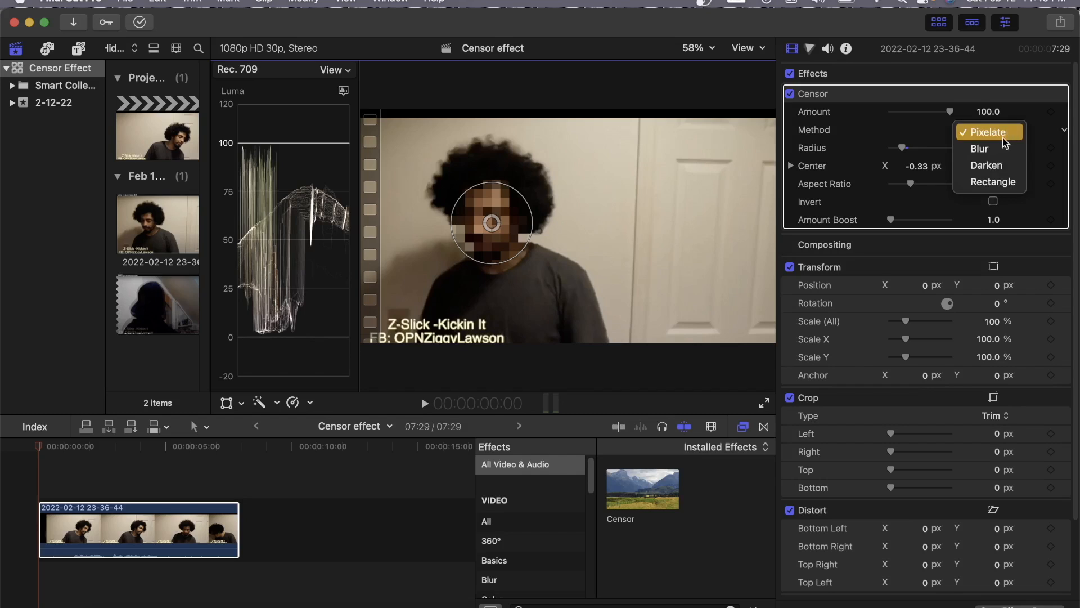
left_click(990, 153)
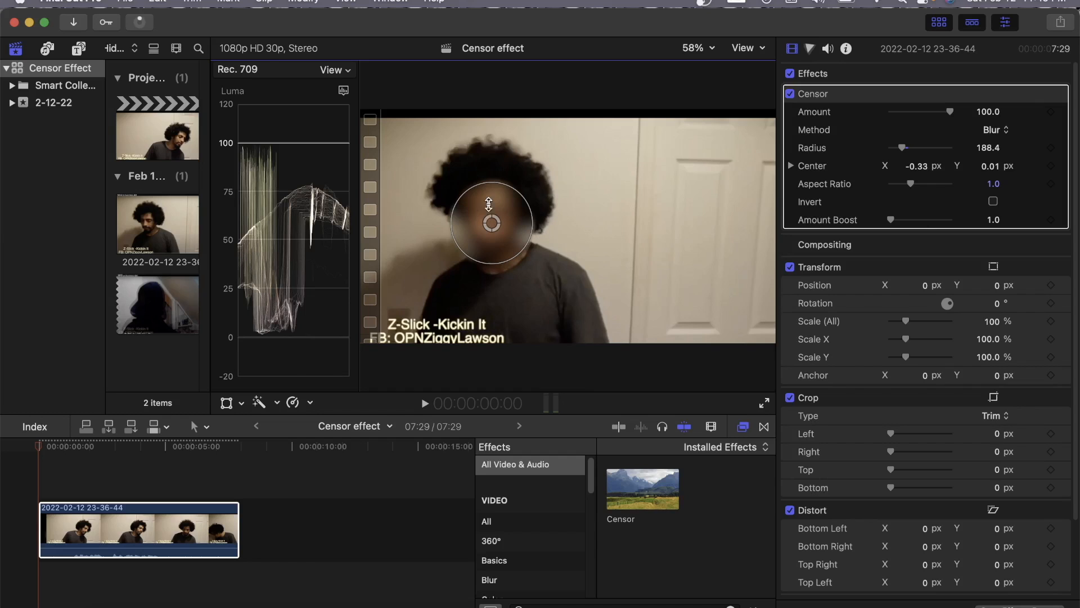
left_click(1006, 134)
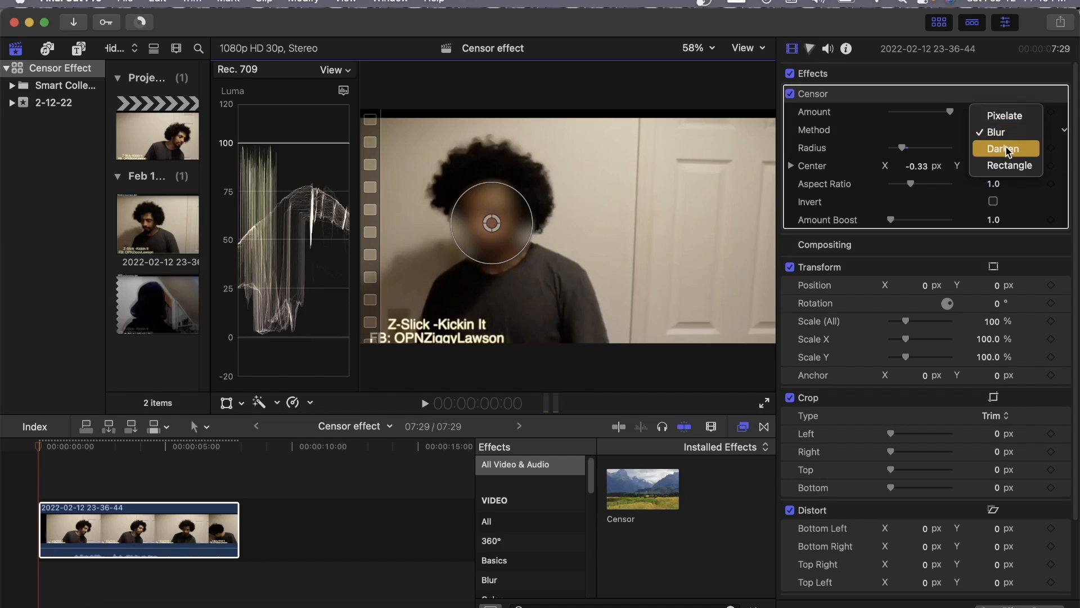
left_click(1003, 148)
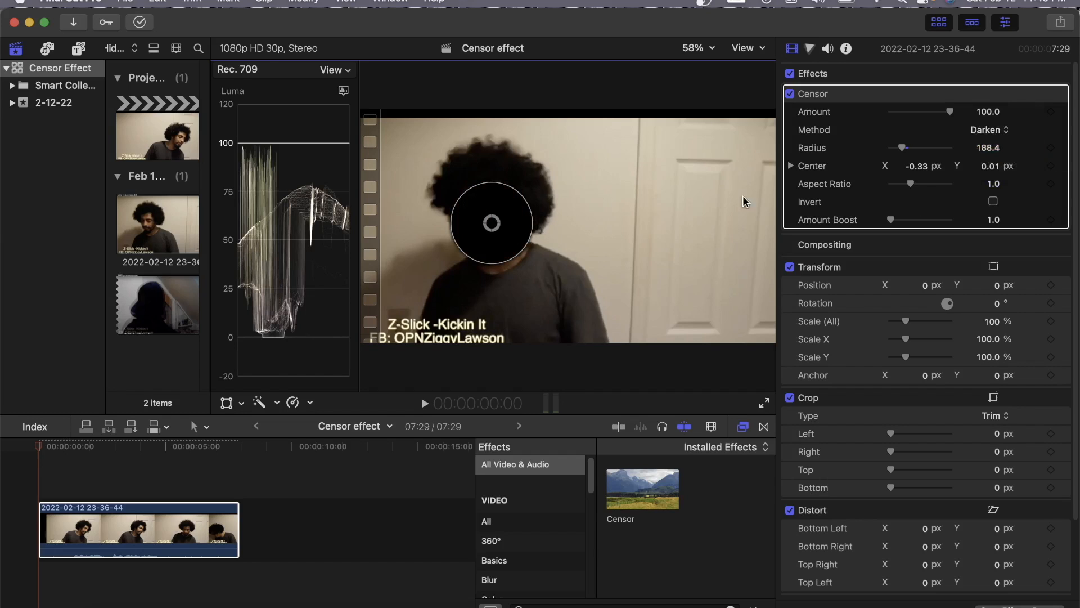
left_click(1002, 132)
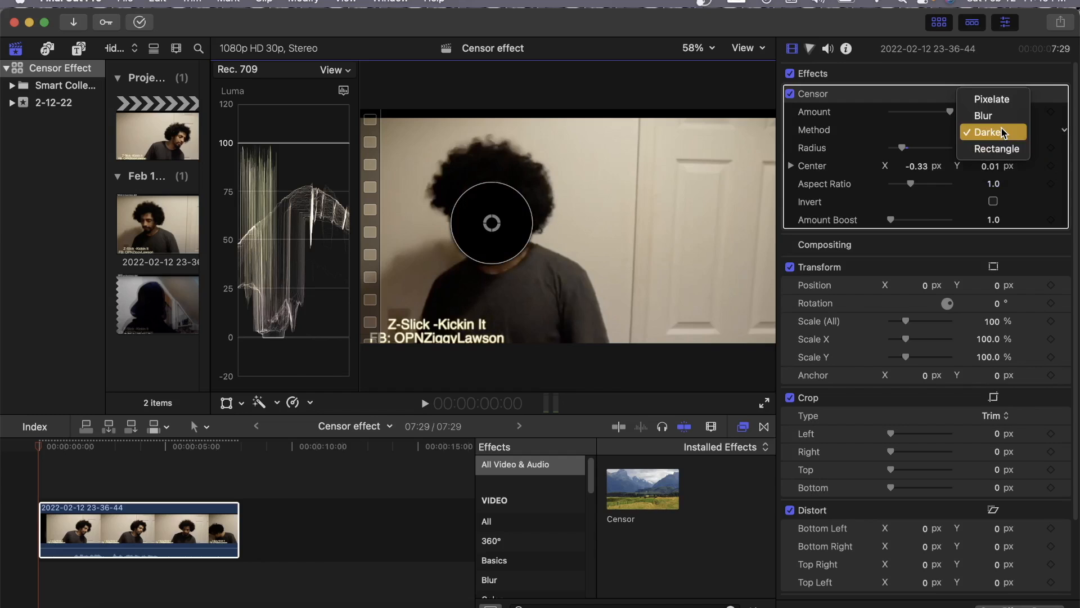
left_click(1000, 157)
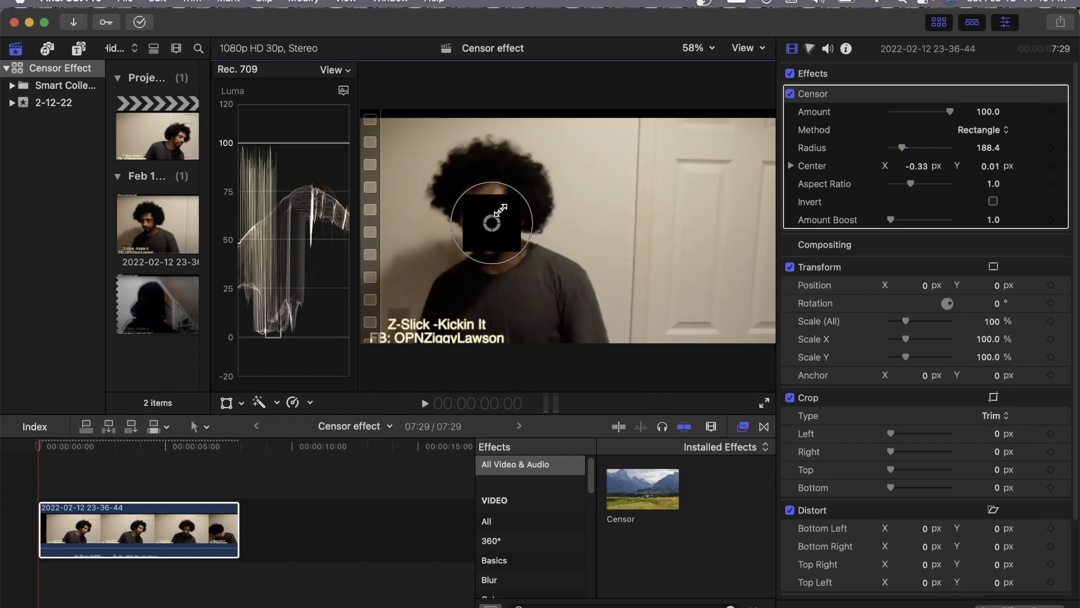
left_click(994, 134)
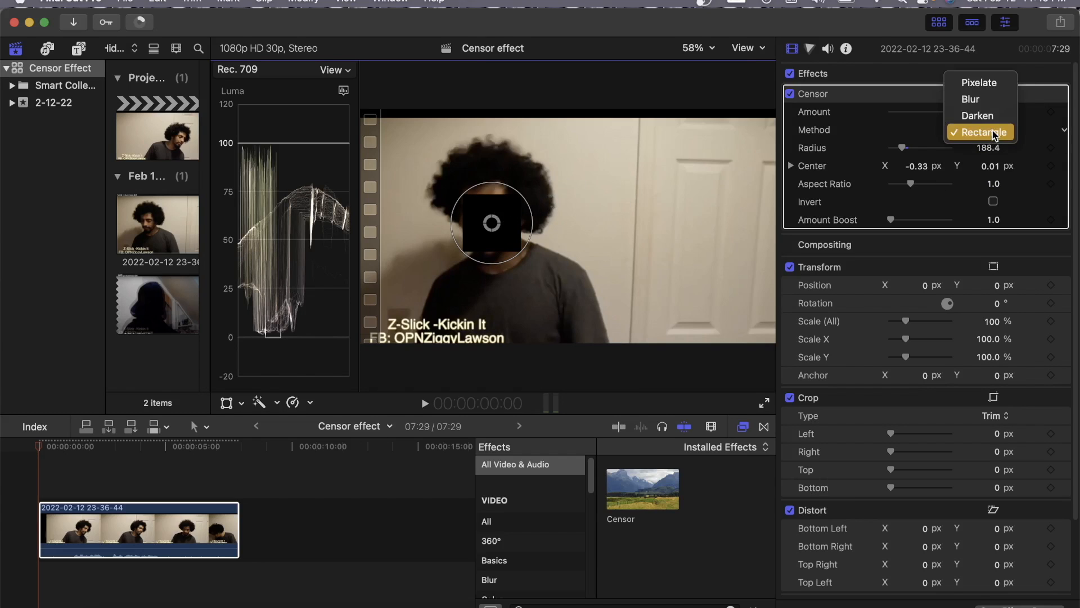
left_click(977, 89)
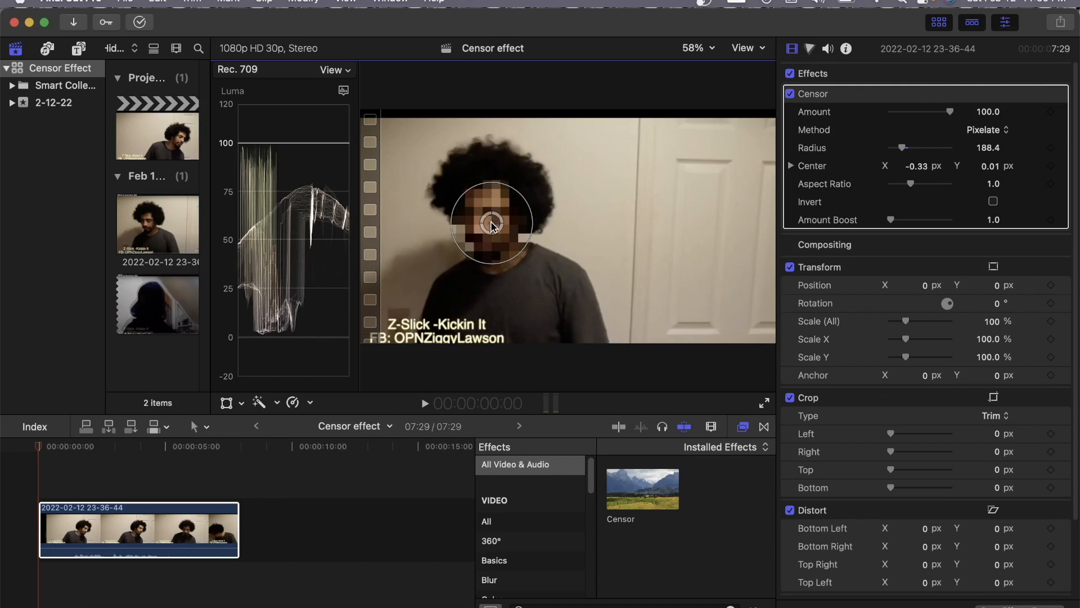
Step: Shift the censor center to about X -0.36 px, and try inverting the effect before turning Invert back off
mouse_move(491, 224)
left_mouse_down()
mouse_move(549, 212)
mouse_move(414, 253)
mouse_move(535, 212)
mouse_move(451, 208)
mouse_move(550, 218)
mouse_move(562, 175)
mouse_move(475, 231)
mouse_move(589, 218)
mouse_move(482, 253)
mouse_move(549, 173)
mouse_move(644, 217)
mouse_move(481, 223)
left_mouse_up()
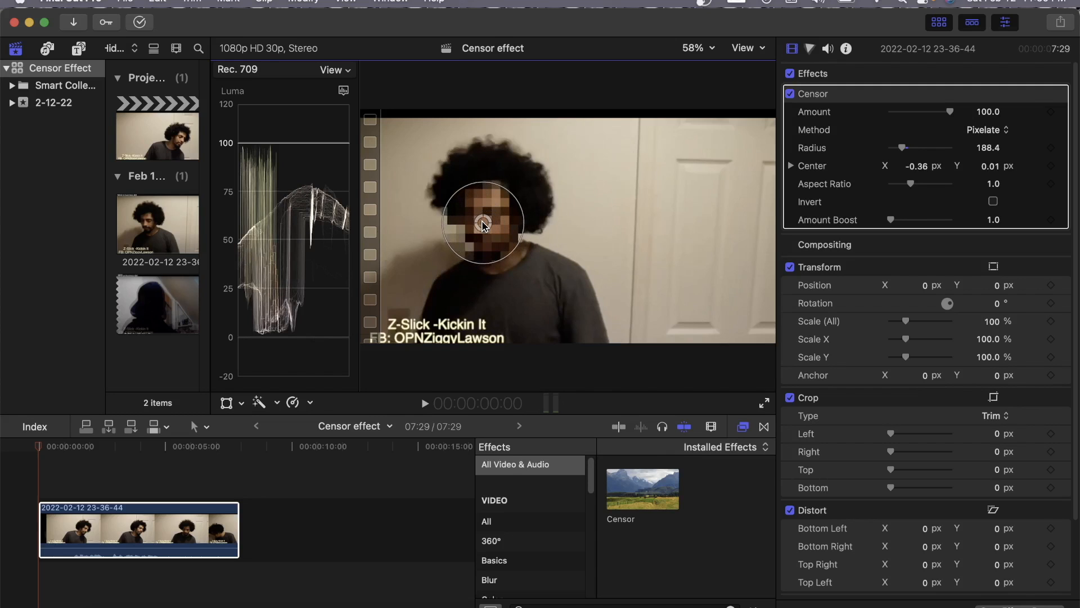
left_click(994, 202)
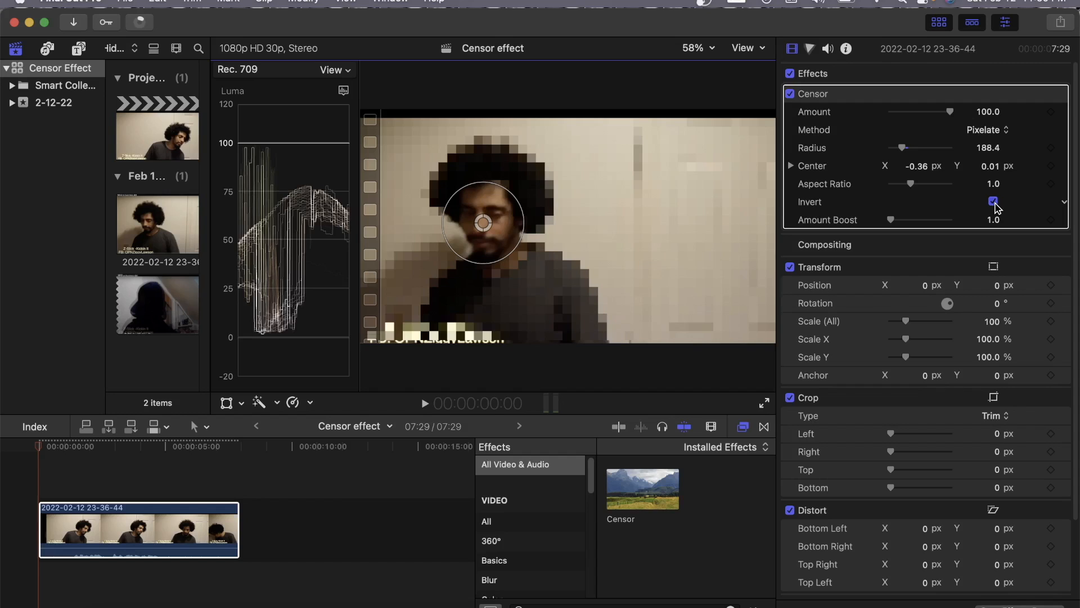
left_click(993, 202)
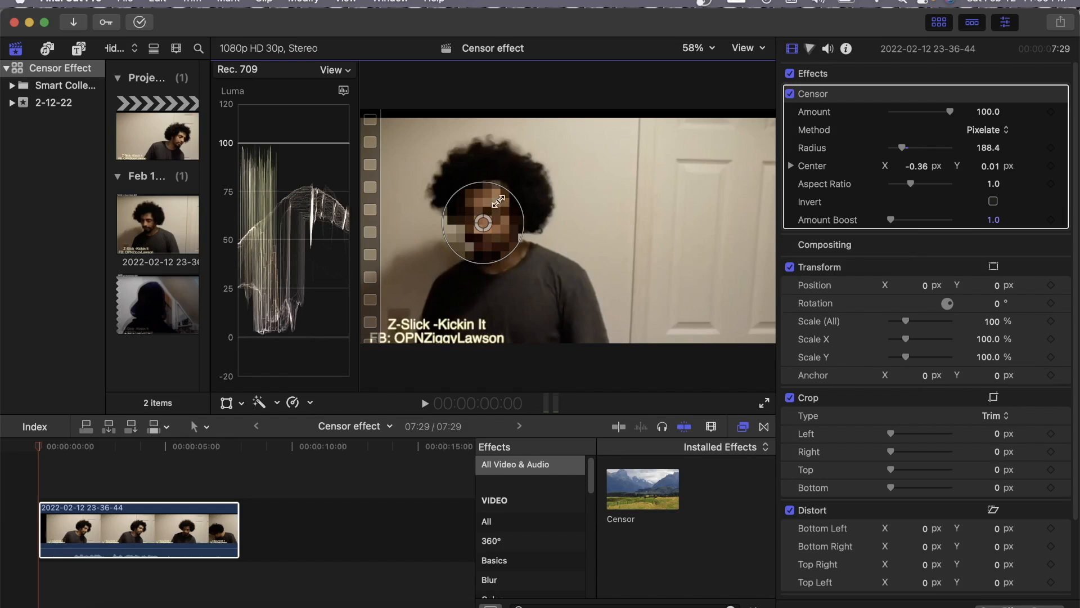
Step: Fit the censor circle to the face with radius about 165.8 and center about X -0.34, Y 0.03 px, and keyframe the center at the clip's start
left_click_drag(496, 186, 490, 220)
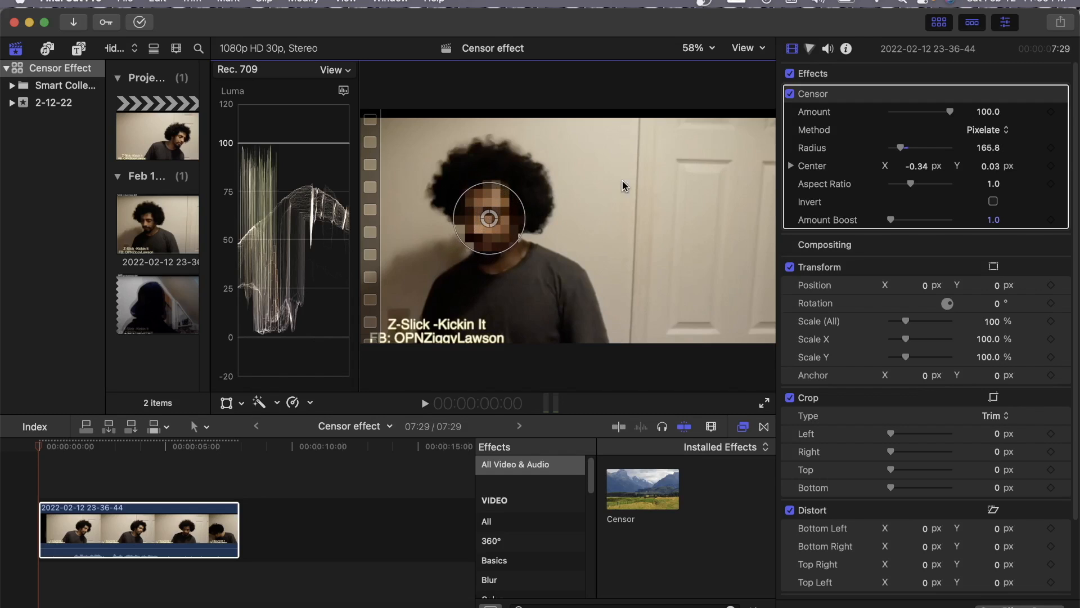
left_click(1051, 166)
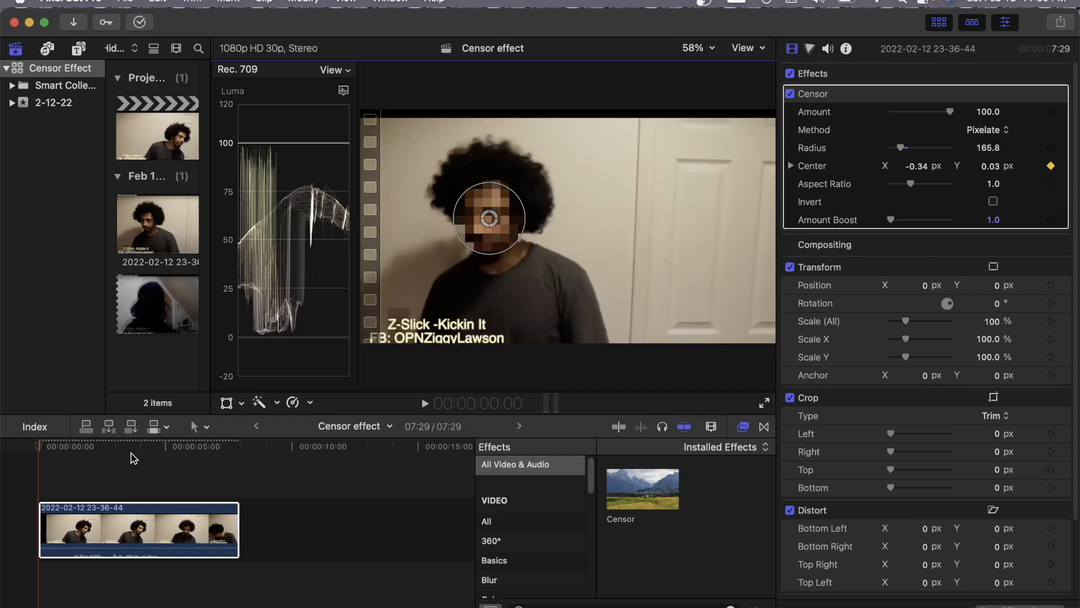
Step: Advance frame by frame to frame 27, keyframing the censor's center to follow the face, ending at about X 0.38, Y -0.03 px with the radius kept
left_click(38, 450)
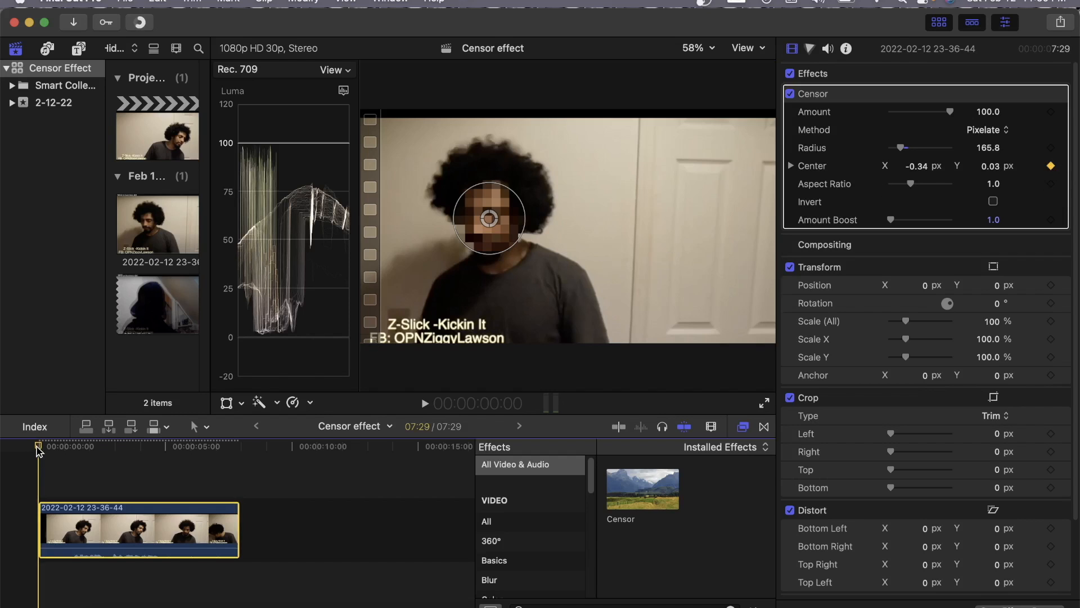
key("Right")
key("Right")
key("Right")
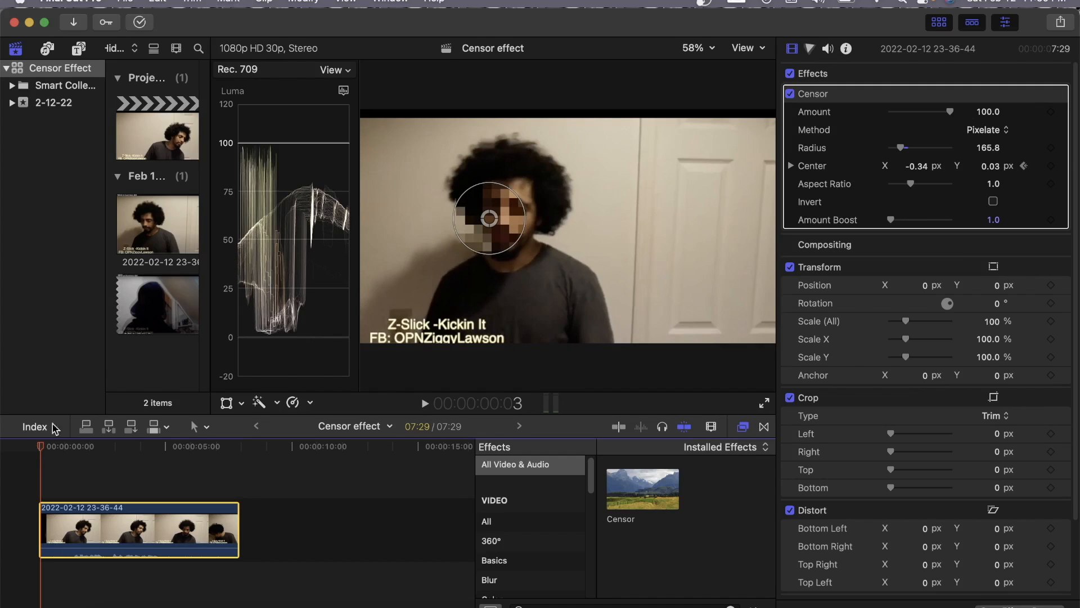
left_click_drag(490, 222, 691, 243)
key("Right")
key("Right")
key("Right")
key("Right")
key("Right")
key("Right")
key("Right")
key("Right")
key("Right")
key("Right")
key("Right")
key("Right")
key("Right")
key("Right")
key("Right")
key("Right")
key("Right")
key("Right")
key("Right")
key("Right")
key("Right")
key("Right")
key("Right")
key("Right")
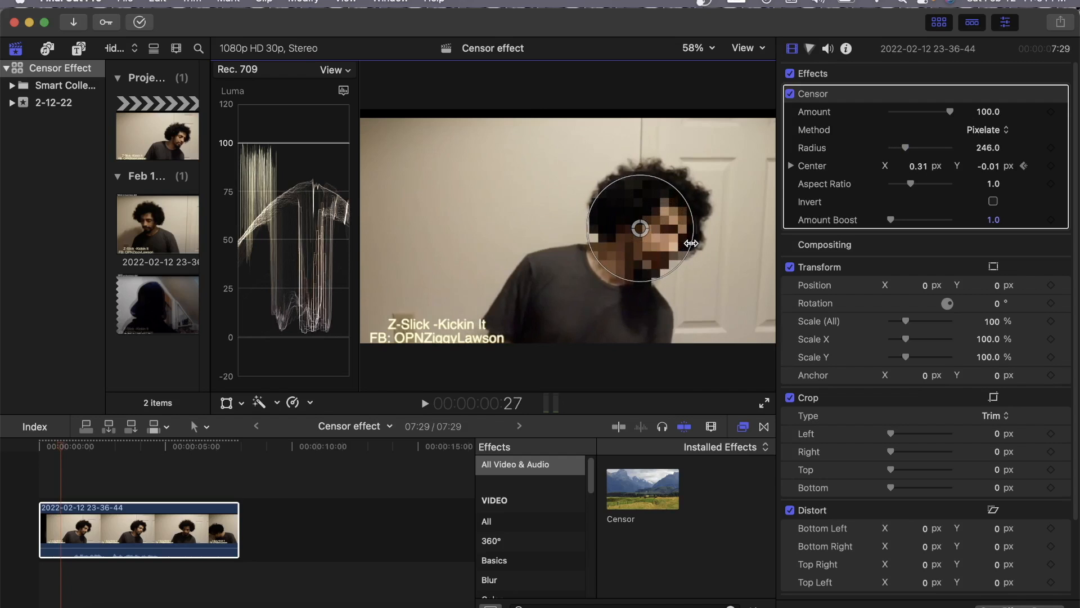
key("super+z")
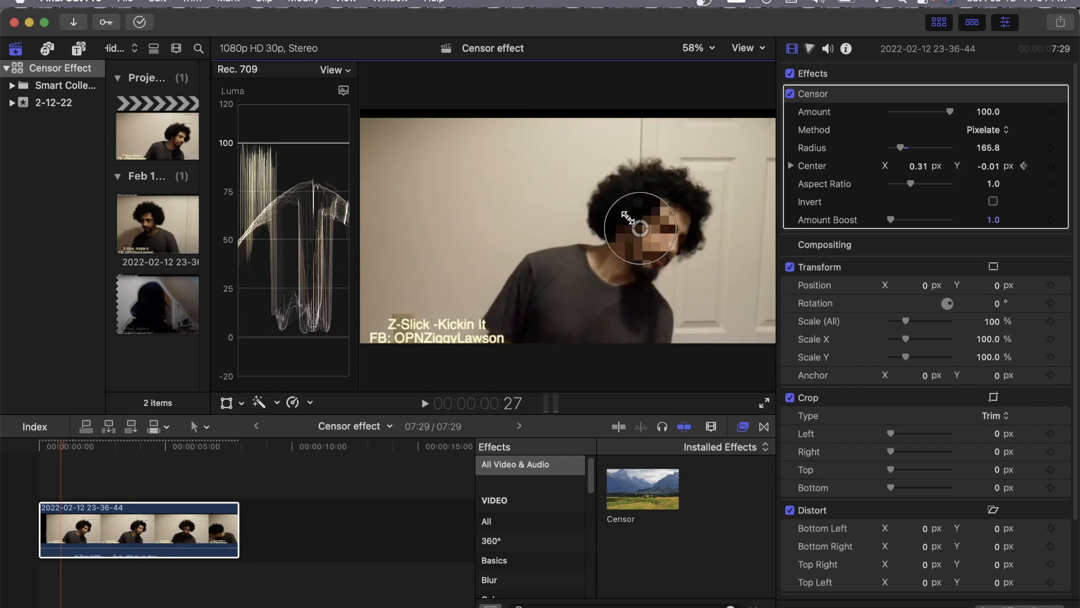
left_click_drag(645, 233, 662, 237)
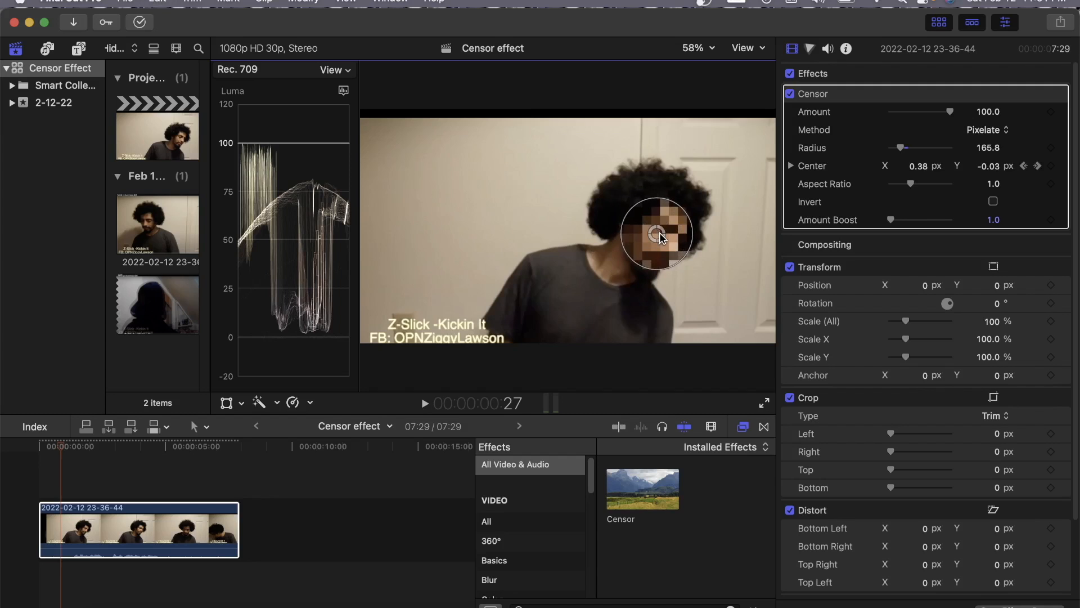
Step: Continue repositioning the censor's center over the moving face up to 5:04, and undo the last shift there
key("Right")
key("Right")
key("Right")
key("Right")
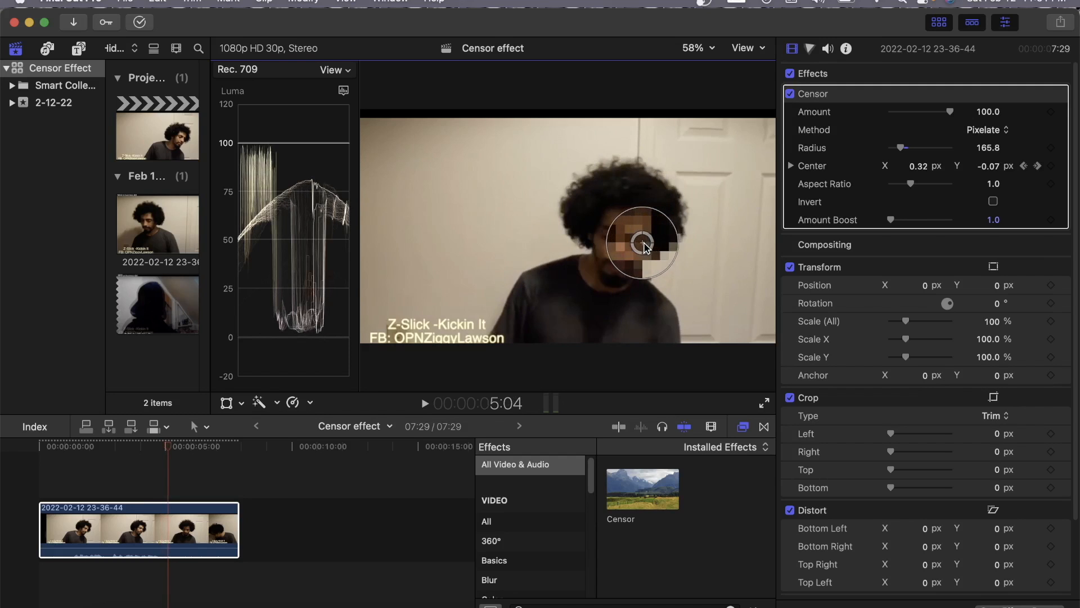
left_click_drag(654, 241, 660, 241)
key("super+z")
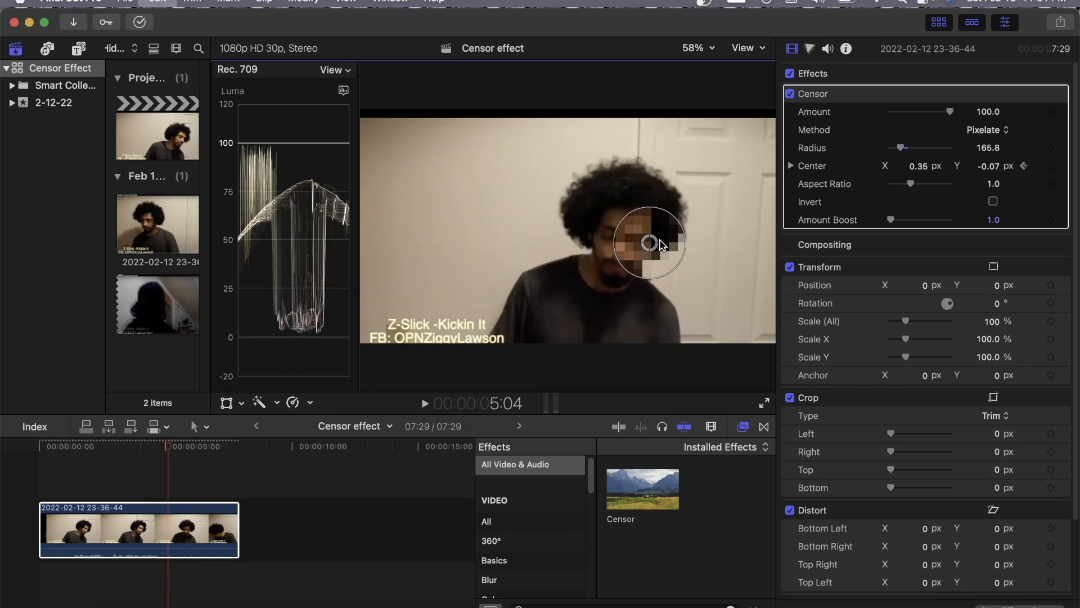
Step: Step back to 5:01 and move the censor's center over the face to about X 0.33, Y -0.07 px
key("Left")
key("Left")
key("Left")
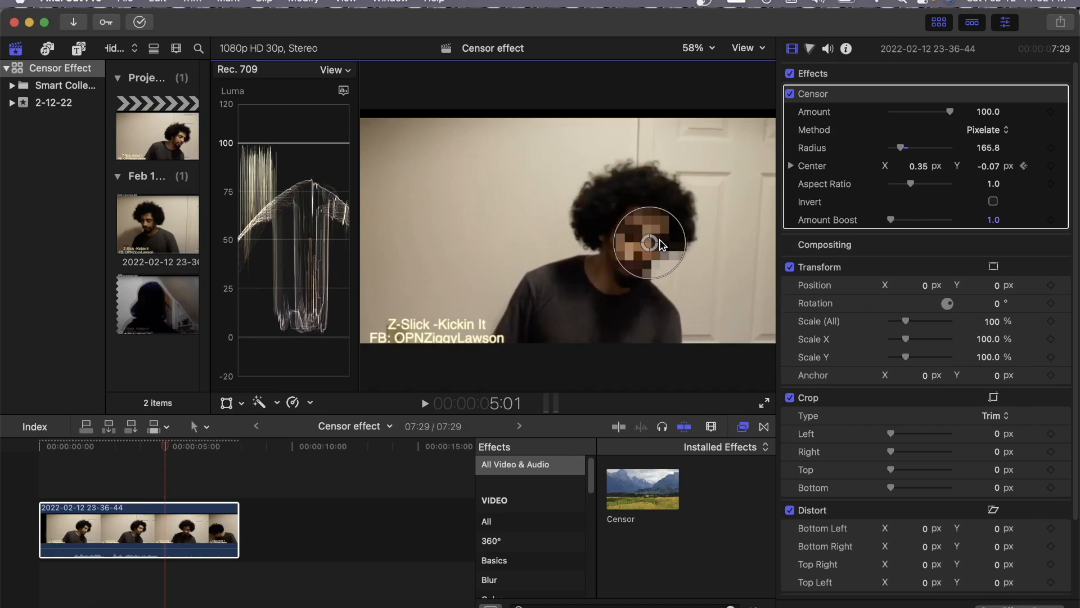
key("Left")
key("Right")
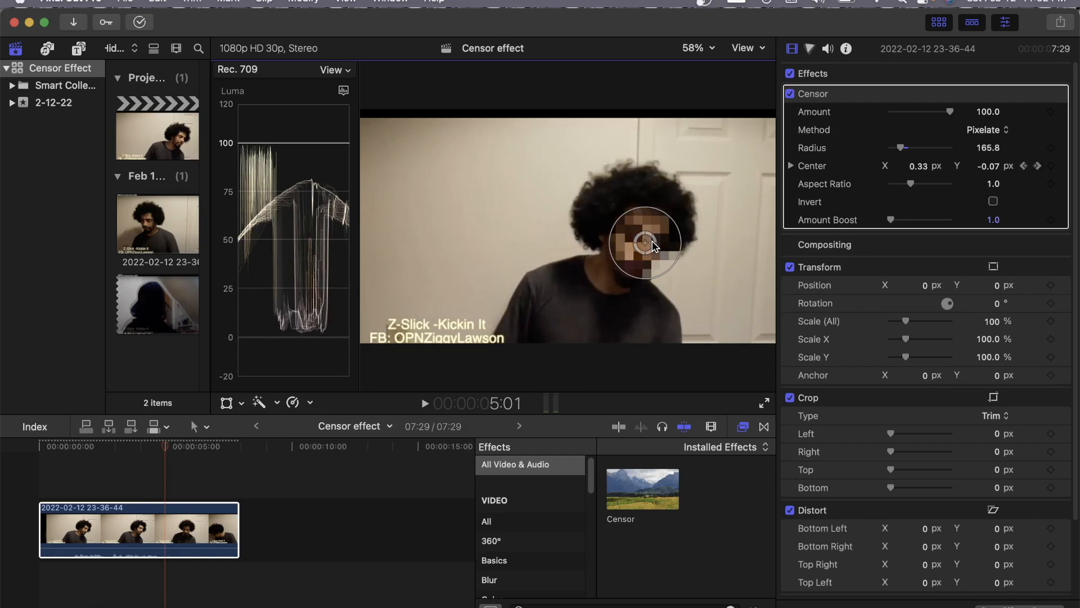
Step: Advance to 5:03, moving the censor's center over the face at each frame, ending at about X 0.27, Y -0.08 px
key("Right")
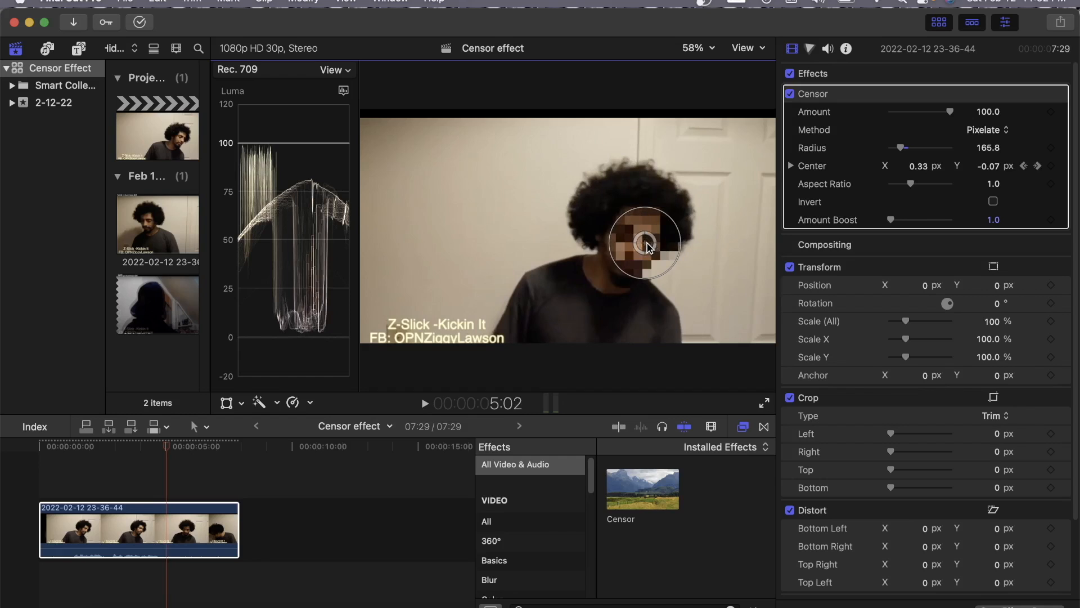
left_click_drag(650, 247, 645, 248)
key("Right")
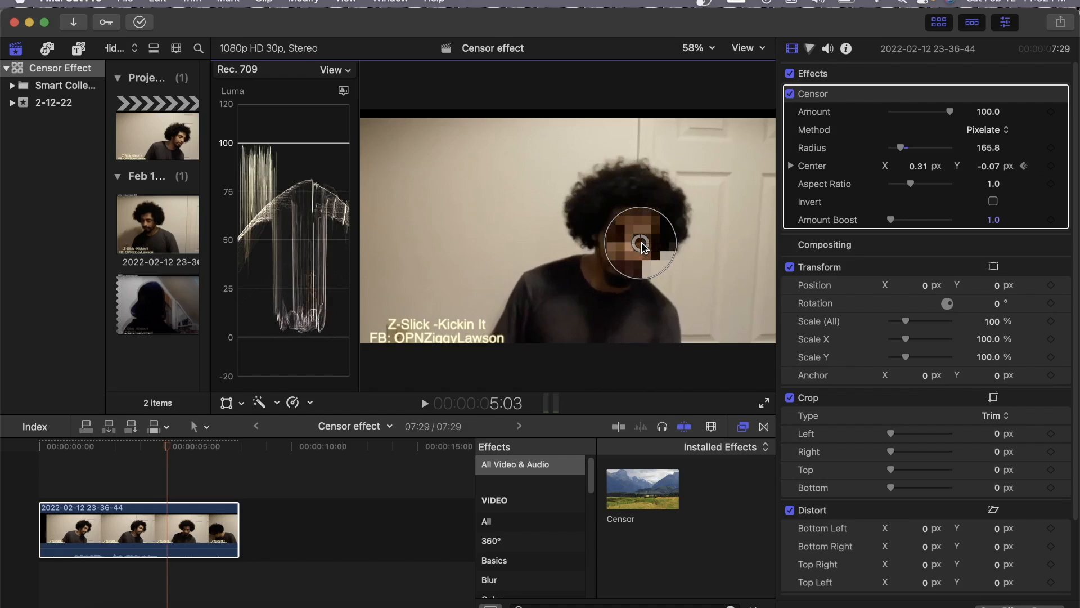
left_click_drag(641, 247, 631, 251)
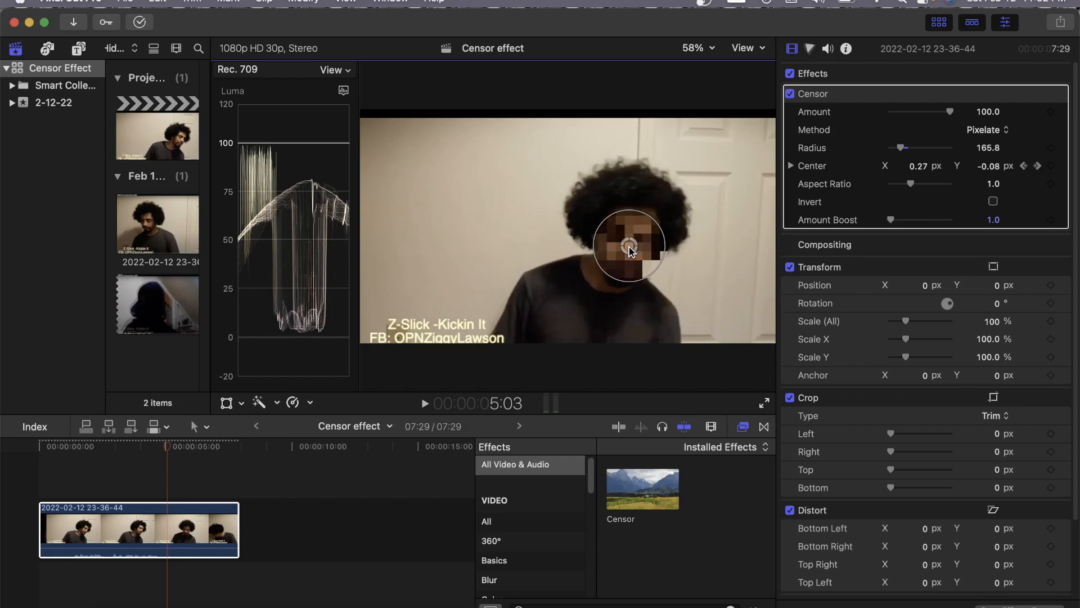
Step: Continue frame by frame to 5:22, keyframing the censor's center over the moving face, ending at about X -0.21, Y -0.08 px
key("Right")
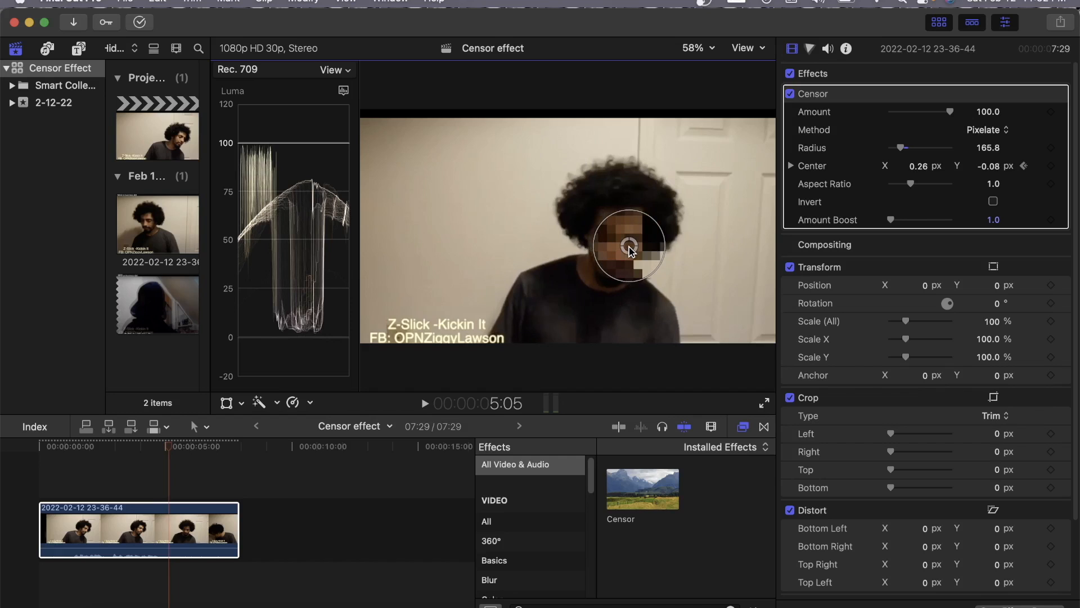
left_click_drag(630, 251, 520, 250)
key("Right")
key("Right")
key("Right")
key("Right")
key("Right")
key("Right")
key("Right")
key("Right")
key("Right")
key("Right")
key("Right")
key("Right")
key("Right")
key("Right")
key("Right")
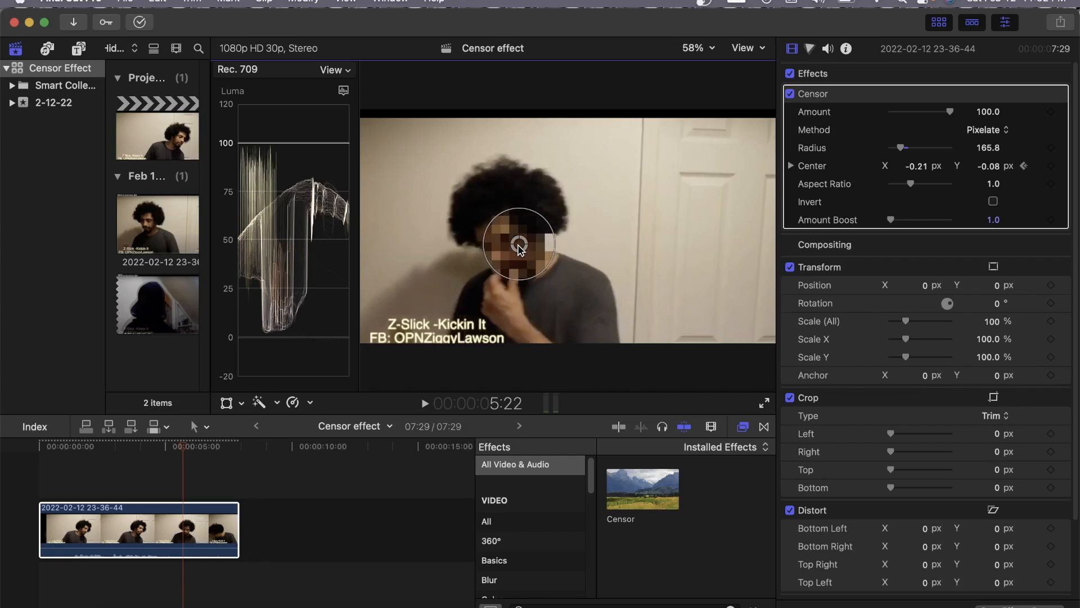
Step: Track the face from 5:22 to 6:13 with center keyframes, bringing the censor to about X -0.71, Y -0.22 px
key("Right")
left_click_drag(518, 249, 406, 281)
key("Right")
key("Right")
key("Right")
key("Right")
key("Right")
key("Right")
key("Right")
key("Right")
key("Right")
key("Right")
key("Right")
key("Right")
key("Right")
key("Right")
key("Right")
key("Right")
key("Right")
key("Right")
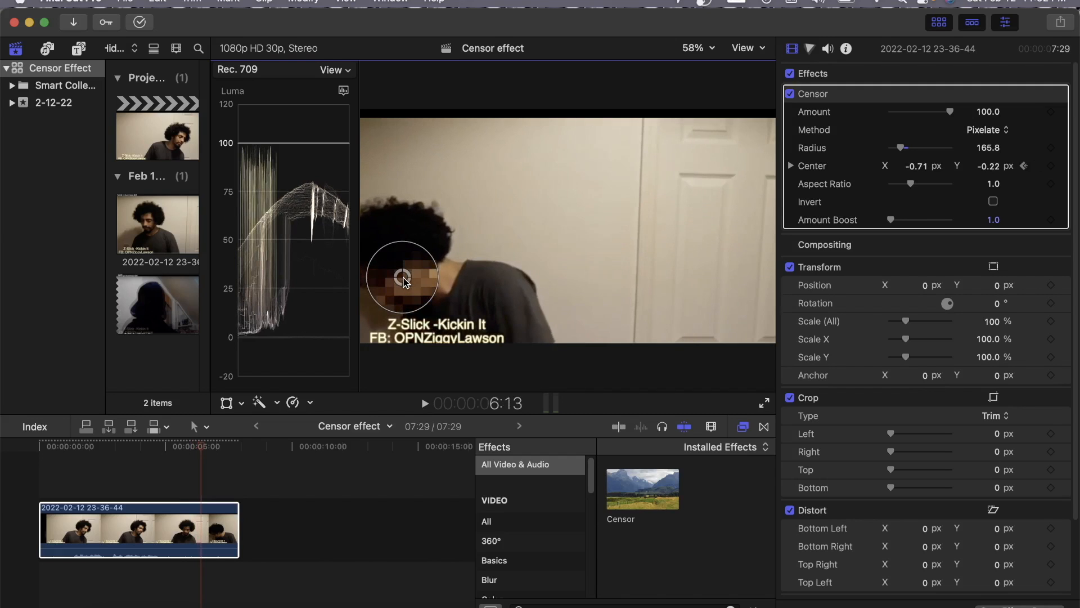
Step: Advance to 7:03, shifting the censor's center from 6:22 onward to follow the face, ending at about X -0.63, Y -0.23 px
key("Right")
key("Right")
key("Right")
key("Right")
key("Right")
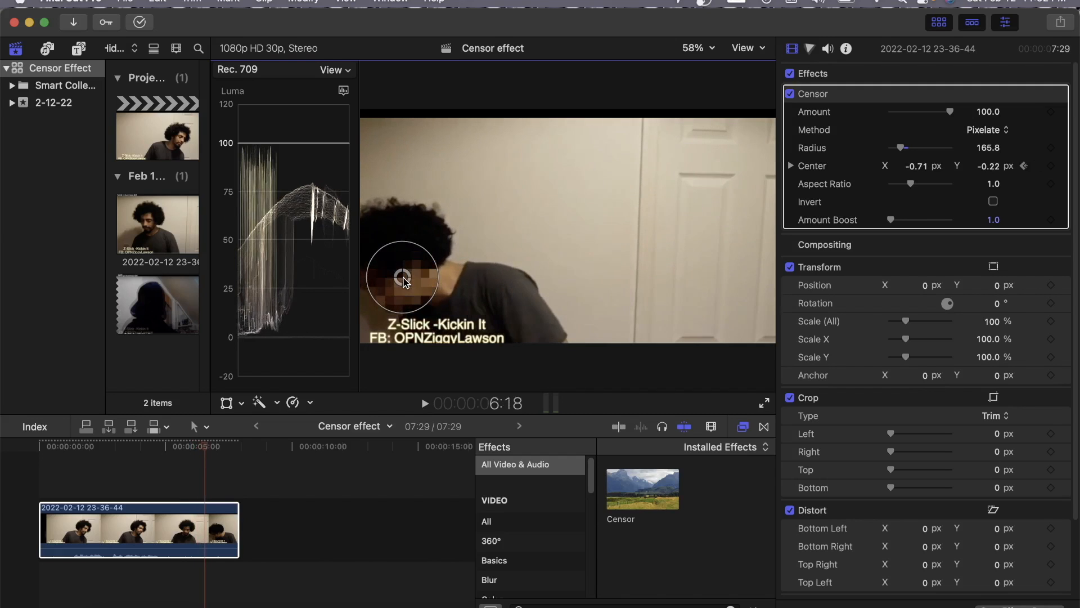
key("Right")
key("Right")
key("Right")
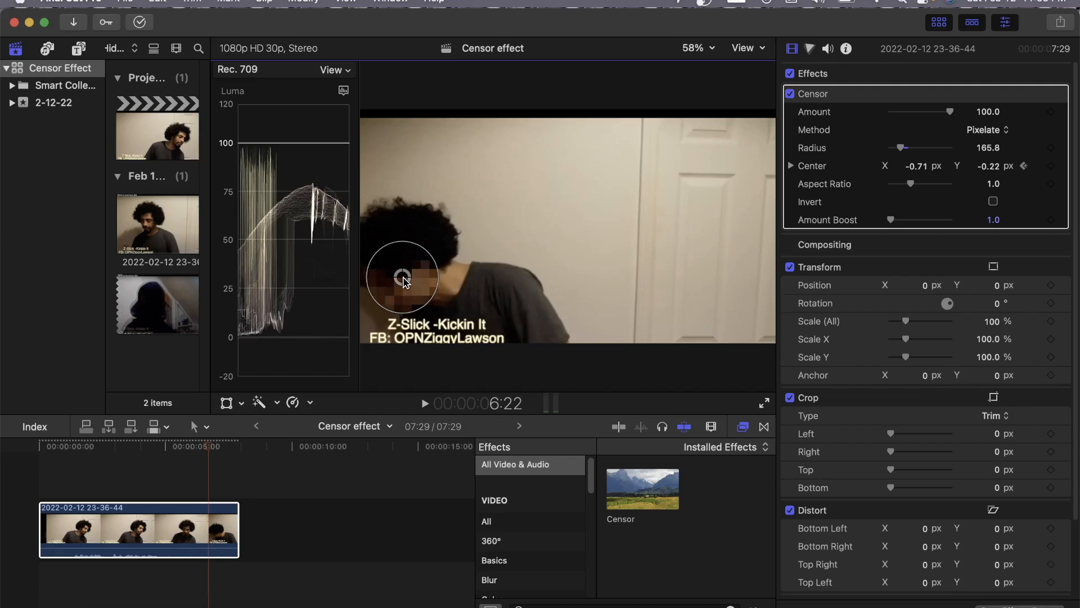
left_click_drag(404, 282, 423, 284)
key("Right")
key("Right")
key("Right")
key("Right")
key("Right")
key("Right")
key("Right")
key("Right")
key("Right")
key("Right")
key("Right")
key("Right")
key("Right")
key("Right")
key("Right")
key("Right")
key("Right")
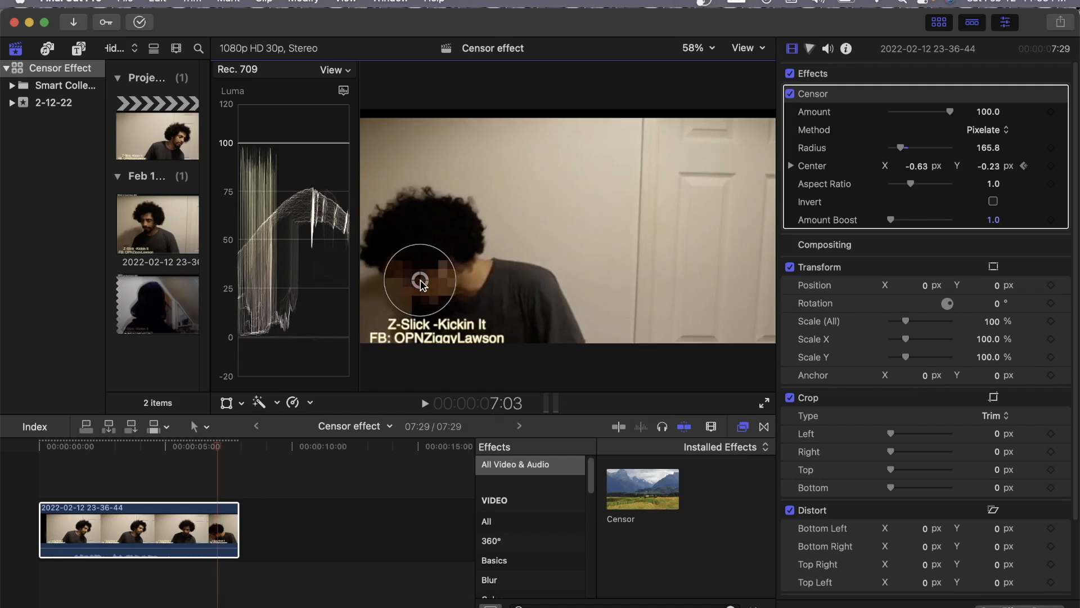
Step: Step through the remaining frames from 7:03 to the clip's end, checking that the censor still covers the face
key("Right")
key("Right")
key("Right")
key("Right")
key("Right")
key("Right")
key("Right")
key("Right")
key("Right")
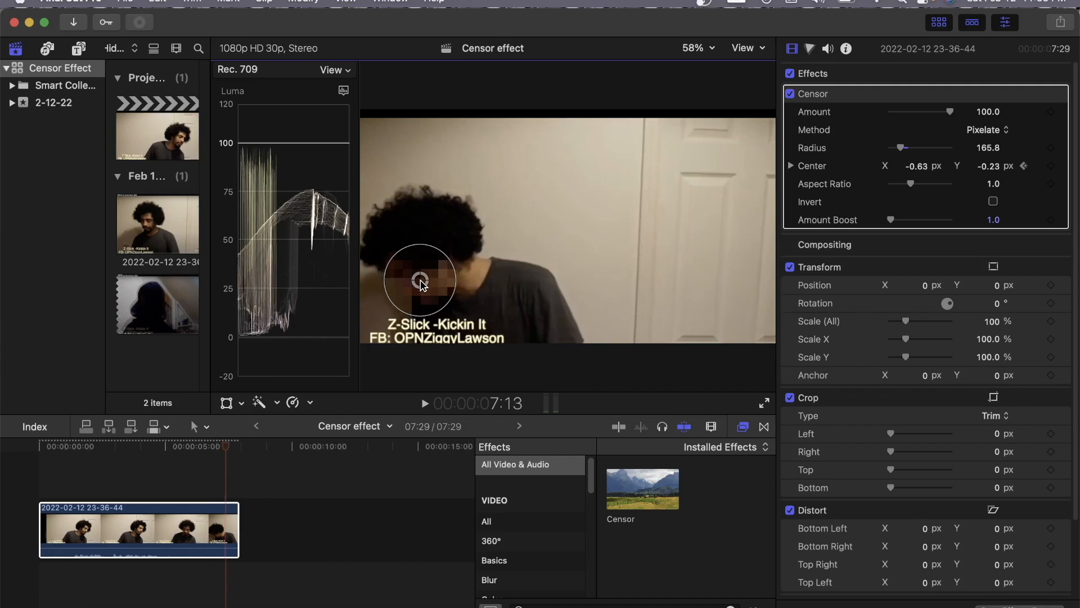
key("Right")
key("Right")
key("Right")
key("Right")
key("Right")
key("Right")
key("Right")
key("Right")
key("Right")
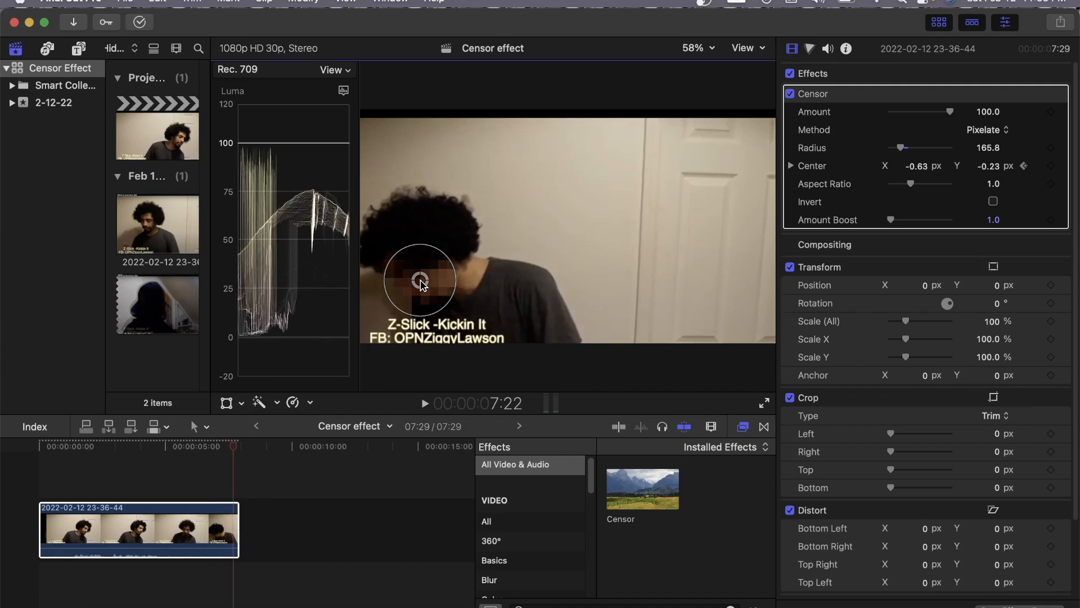
key("Right")
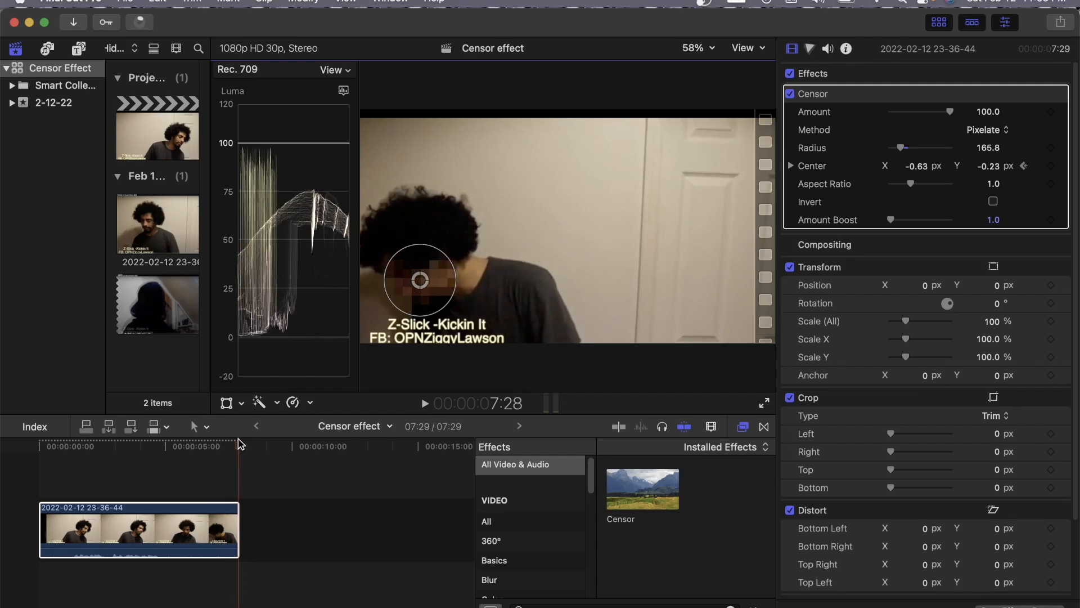
Step: Play the clip from its start to check that the censor follows the face
left_click_drag(237, 450, 2, 468)
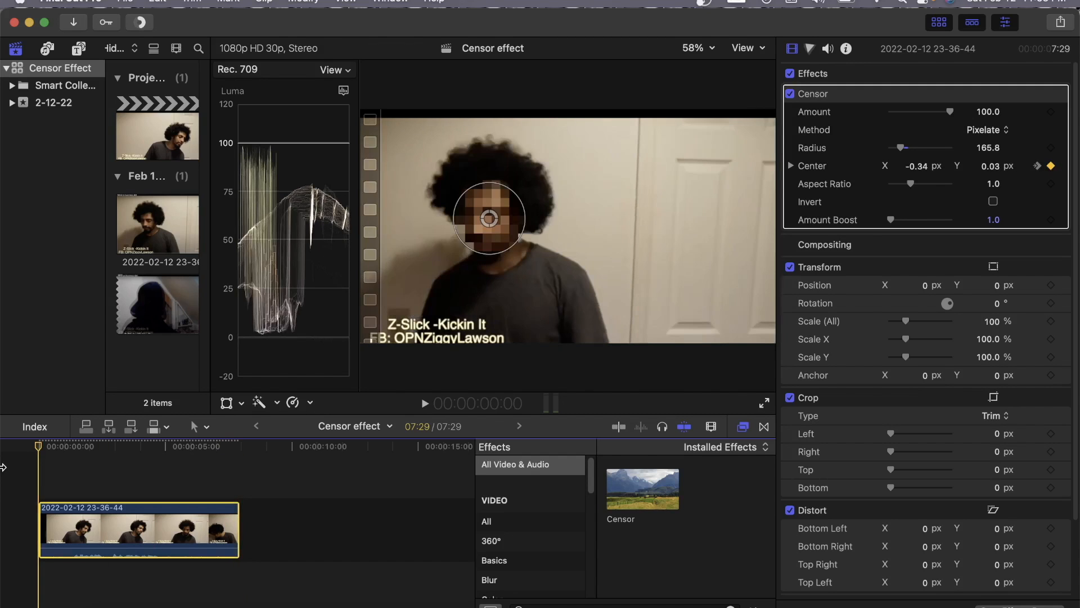
key("space")
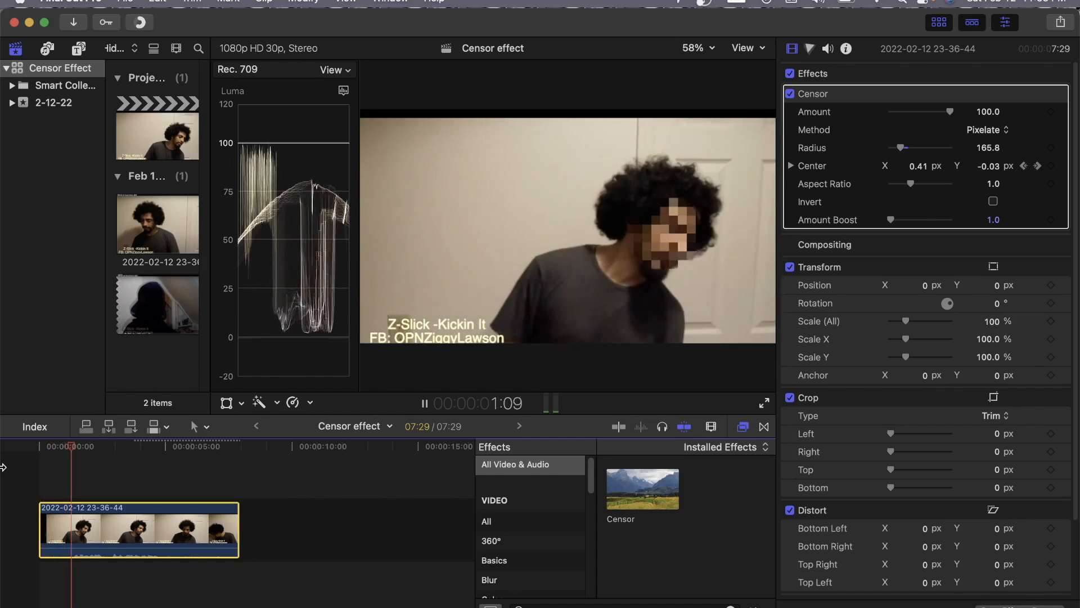